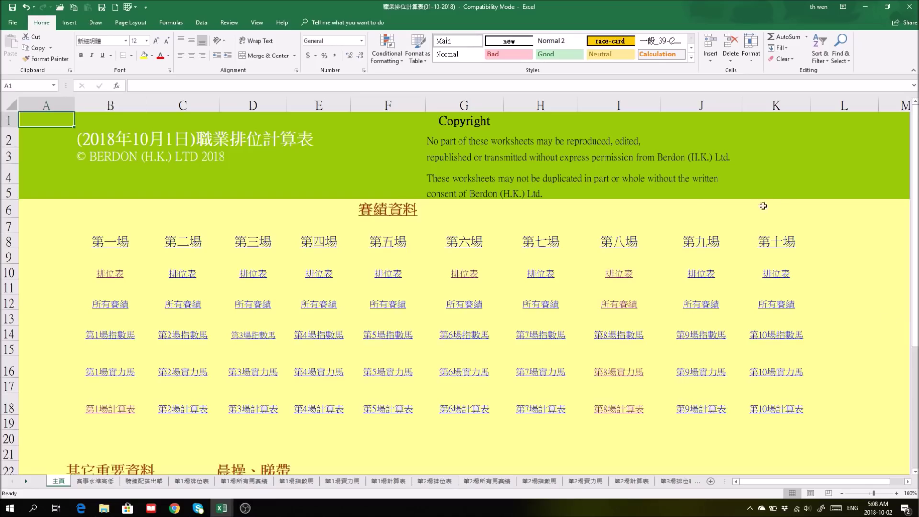
# View race 8's 排位表 from the main sheet, and return to the main page.
pyautogui.click(621, 277)
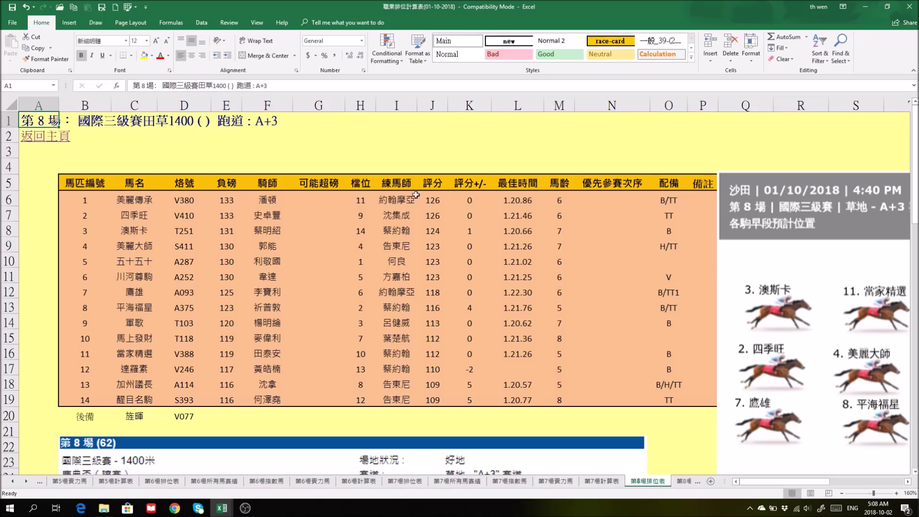
pyautogui.click(45, 141)
# Switch to the 職業數據庫 workbook and open its 資料庫 sheet.
pyautogui.moveTo(221, 509)
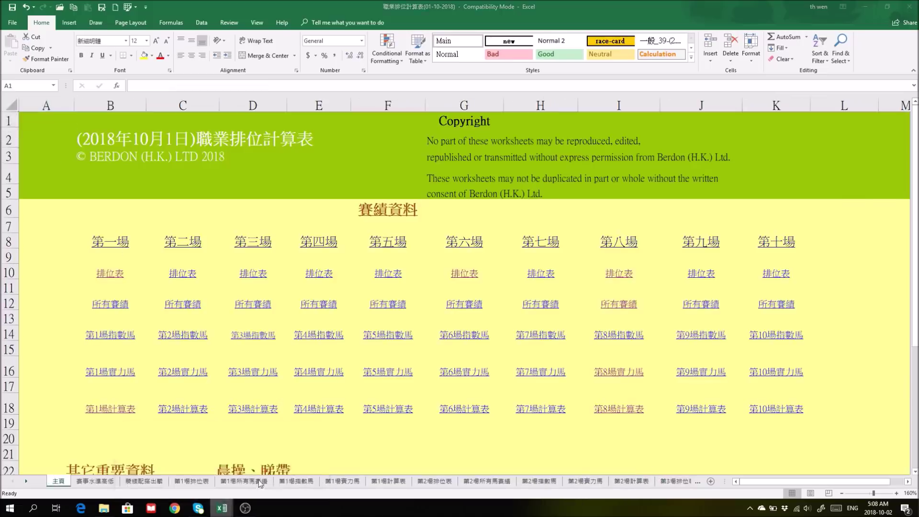
pyautogui.click(260, 483)
pyautogui.click(58, 481)
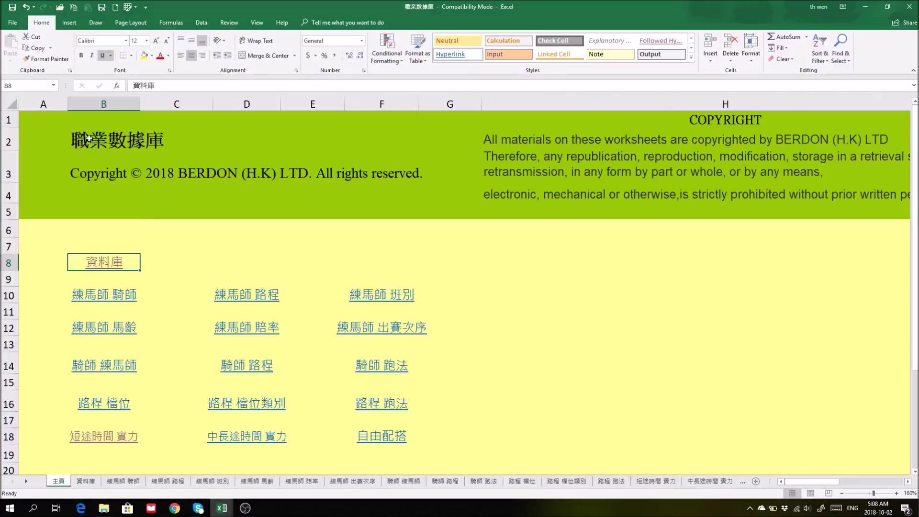
pyautogui.click(105, 266)
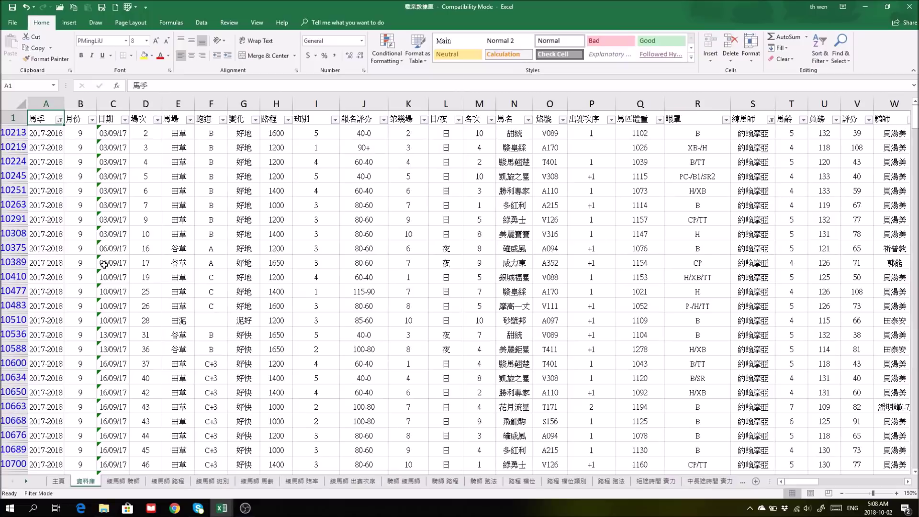
# Filter the 馬季 column of the database to show only season 2016-2017.
pyautogui.click(59, 120)
pyautogui.click(28, 222)
pyautogui.click(27, 229)
pyautogui.click(65, 302)
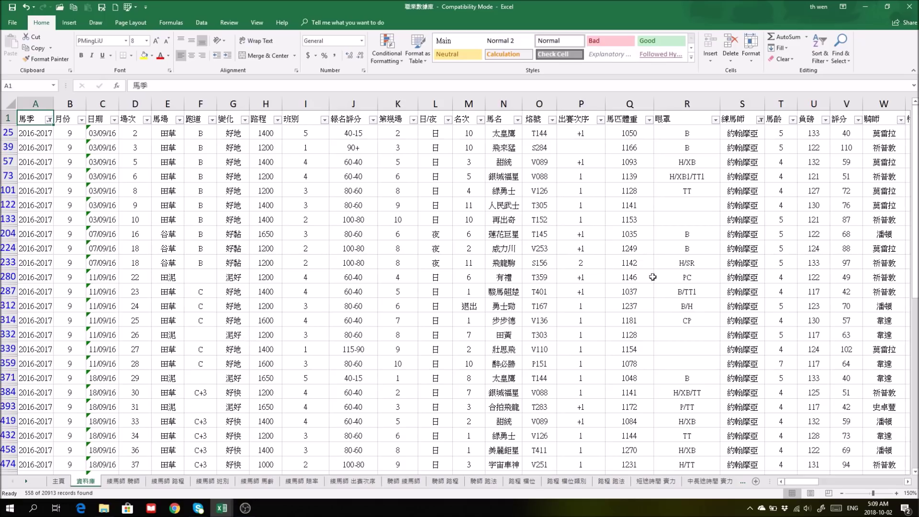
# Revisit the 主頁 sheet, and check the current 練馬師 and 馬季 filter selections on the 資料庫 sheet.
pyautogui.click(58, 482)
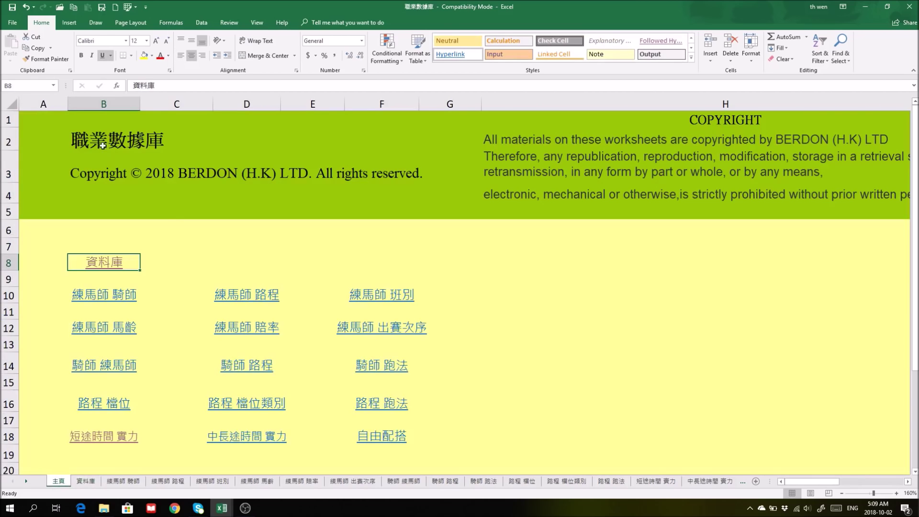
pyautogui.click(86, 482)
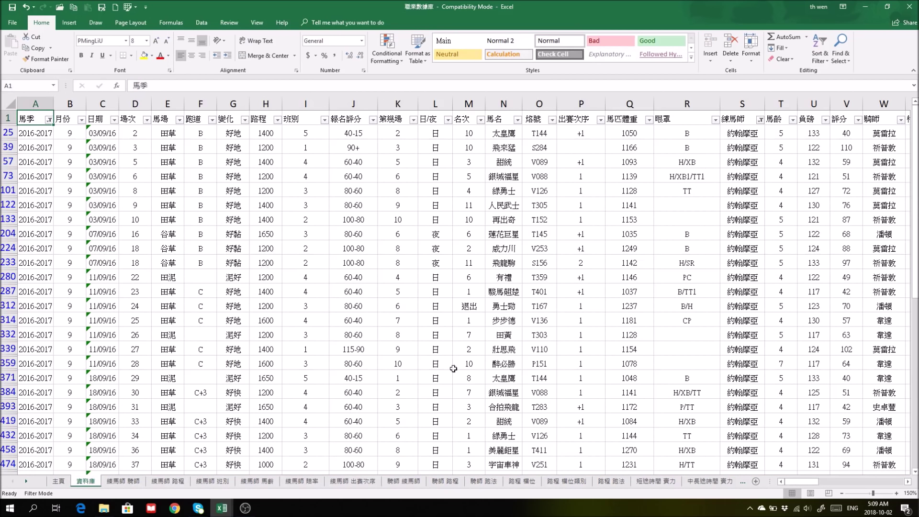
pyautogui.click(760, 120)
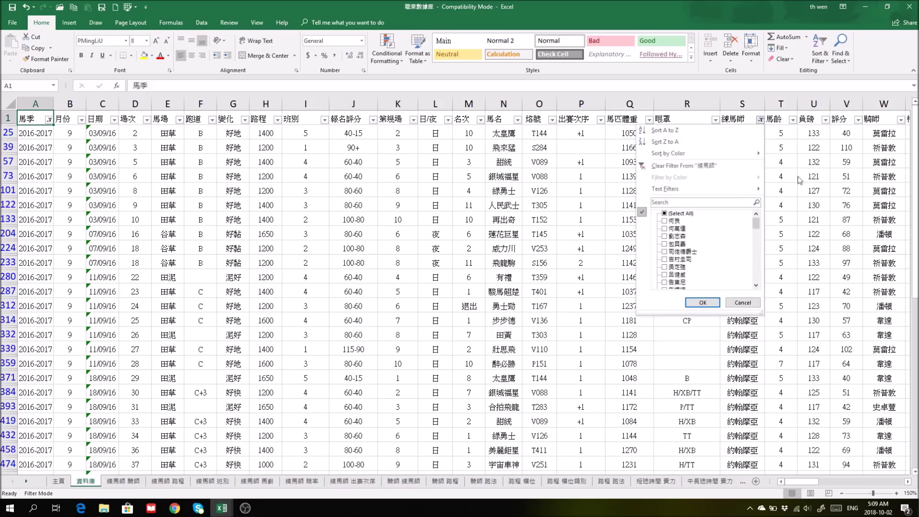
pyautogui.click(703, 303)
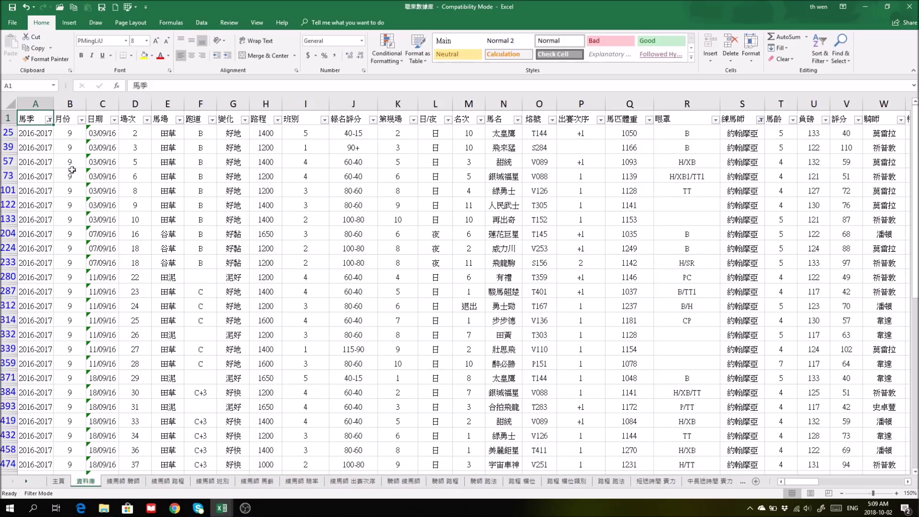
pyautogui.click(49, 119)
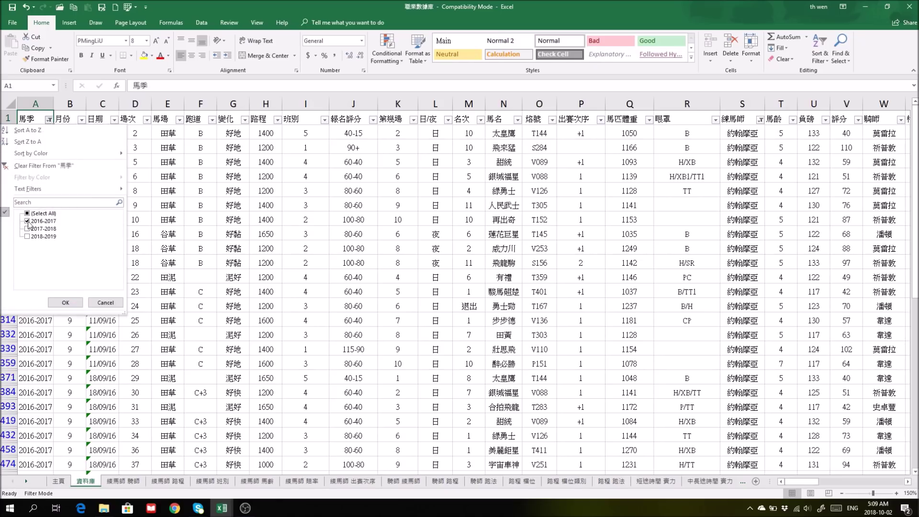
pyautogui.click(65, 303)
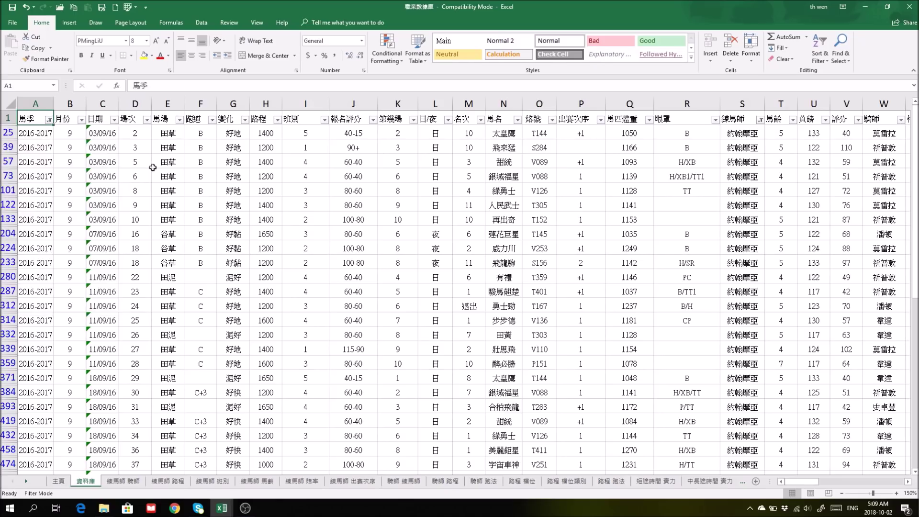
# Filter the 日期 column to the race date 01/10/16.
pyautogui.click(114, 119)
pyautogui.click(27, 214)
pyautogui.click(28, 244)
pyautogui.click(72, 303)
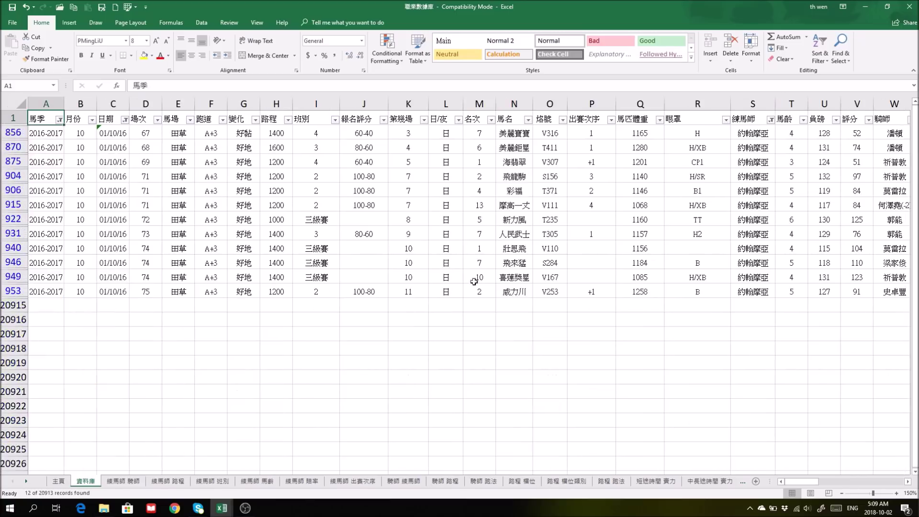
# Examine the first- and second-place finishes in the 名次 column for the 01/10/16 meeting.
pyautogui.click(486, 161)
pyautogui.moveTo(486, 160); pyautogui.dragTo(490, 246)
pyautogui.click(486, 166)
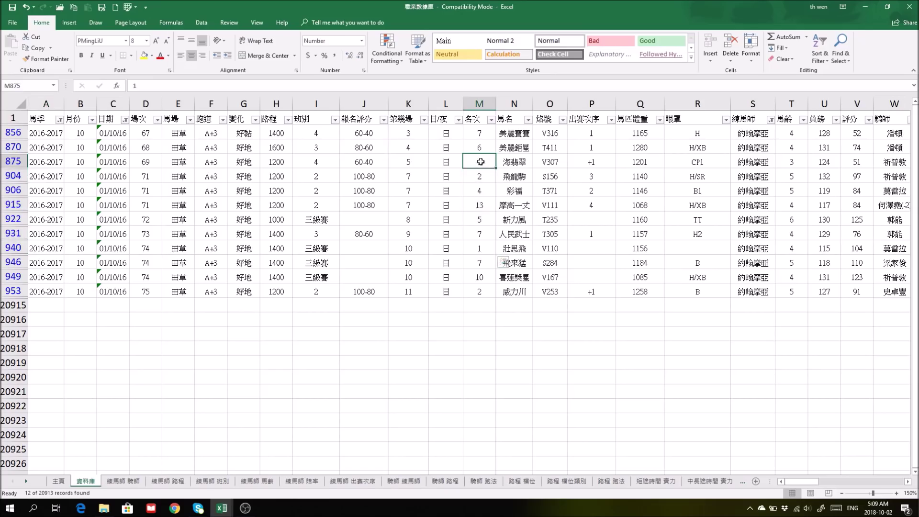
pyautogui.click(486, 291)
pyautogui.click(479, 162)
pyautogui.click(482, 247)
pyautogui.click(476, 178)
pyautogui.click(479, 289)
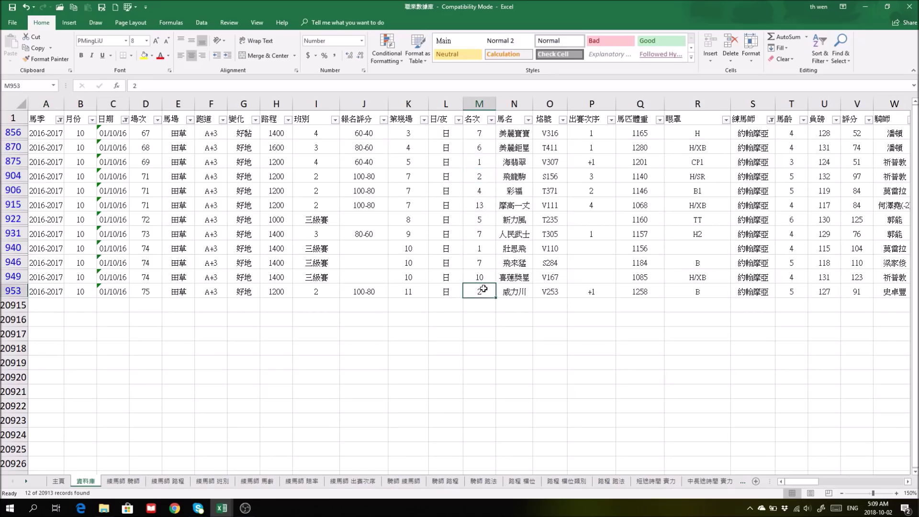
# Examine the winning 1400 三級賽 entry in row 940, from its 班別 to its 名次.
pyautogui.moveTo(318, 249); pyautogui.dragTo(487, 248)
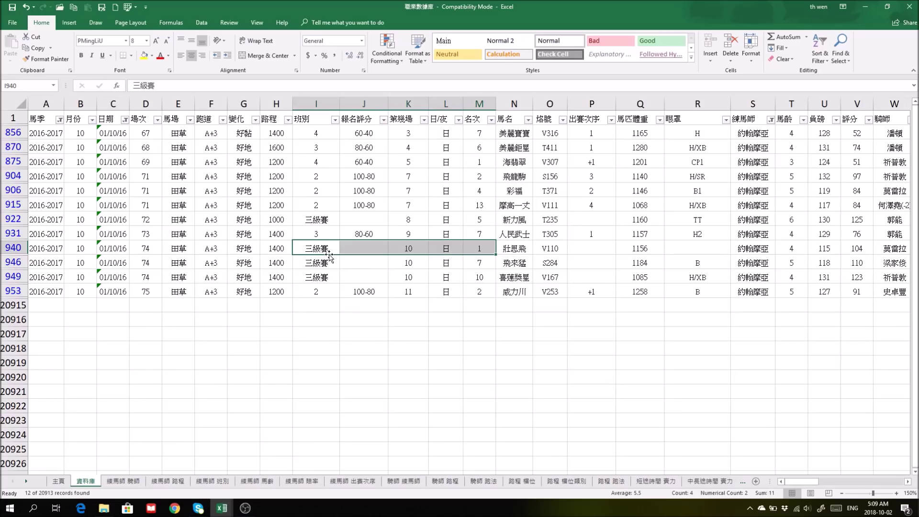
pyautogui.moveTo(318, 248); pyautogui.dragTo(482, 251)
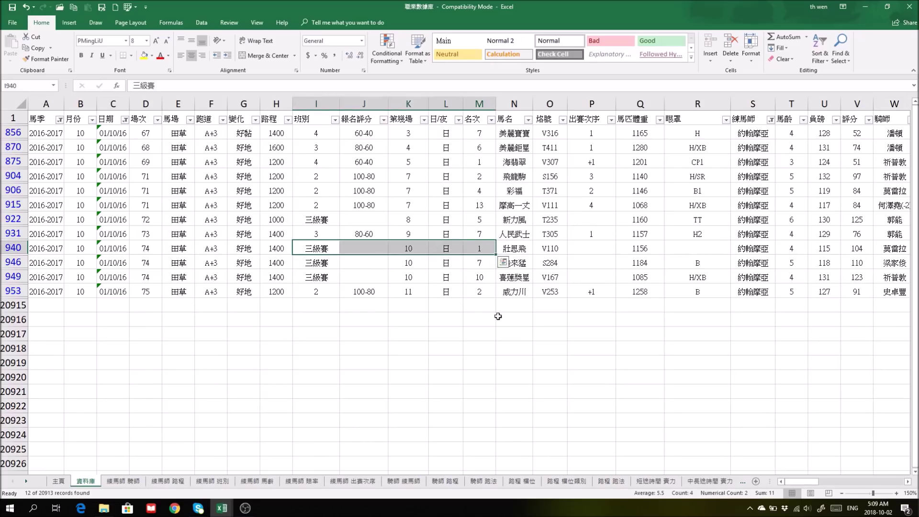
pyautogui.click(479, 248)
pyautogui.click(336, 250)
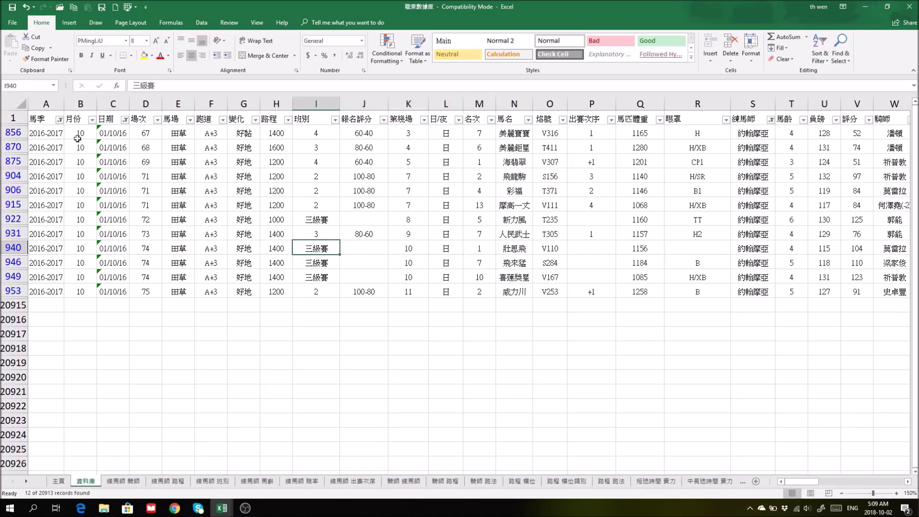
# Reset the 日期 filter to all dates and set the 馬季 filter to 2017-2018.
pyautogui.click(124, 119)
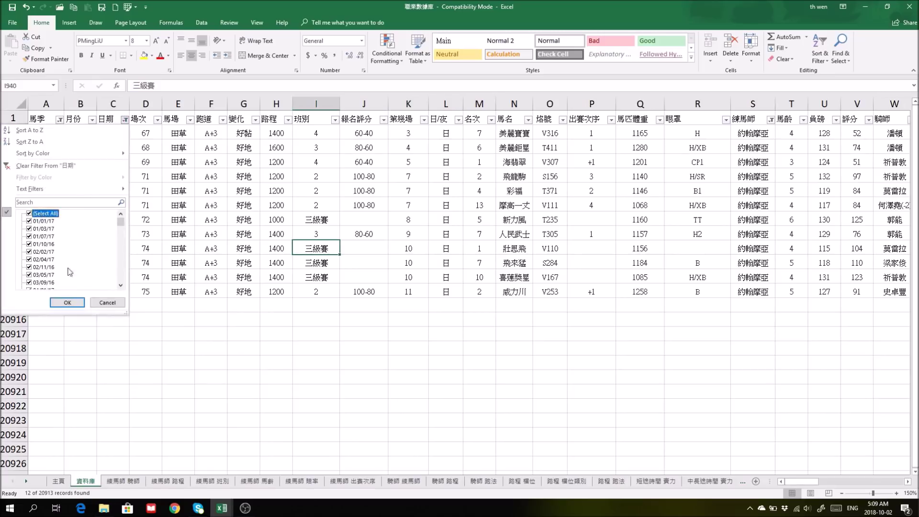
pyautogui.click(67, 303)
pyautogui.click(49, 119)
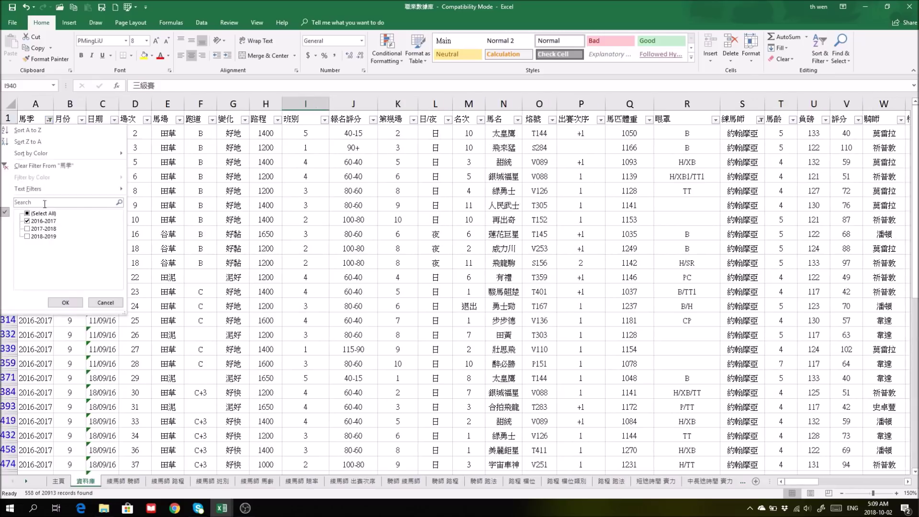
pyautogui.click(36, 228)
pyautogui.click(65, 303)
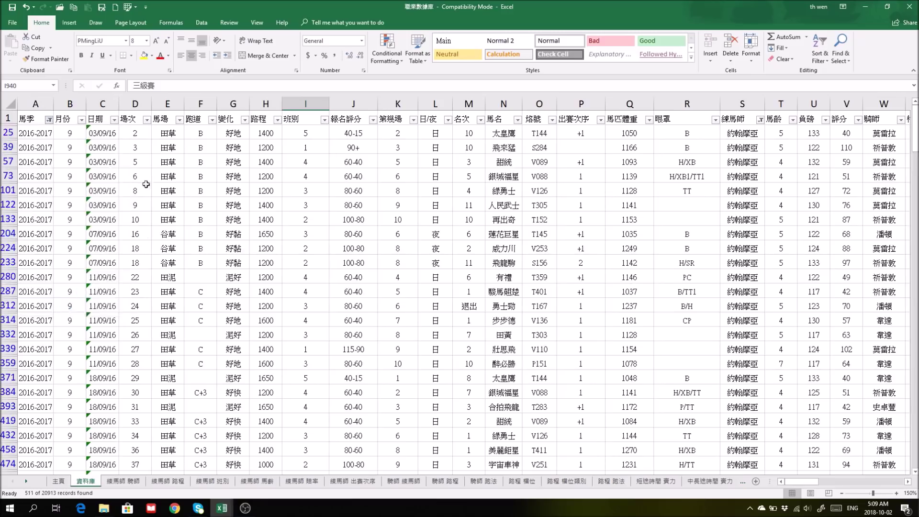
# Filter the 日期 column to the race date 01/10/17.
pyautogui.click(121, 120)
pyautogui.click(42, 213)
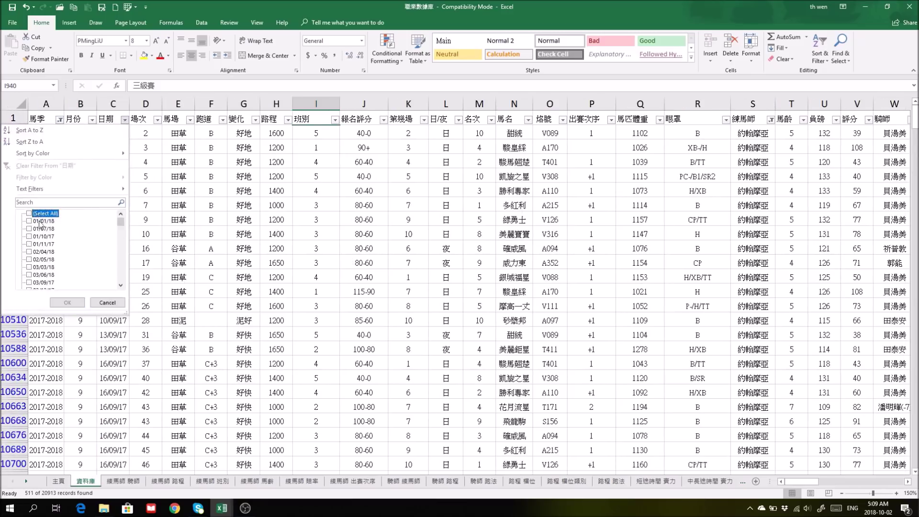
pyautogui.click(31, 237)
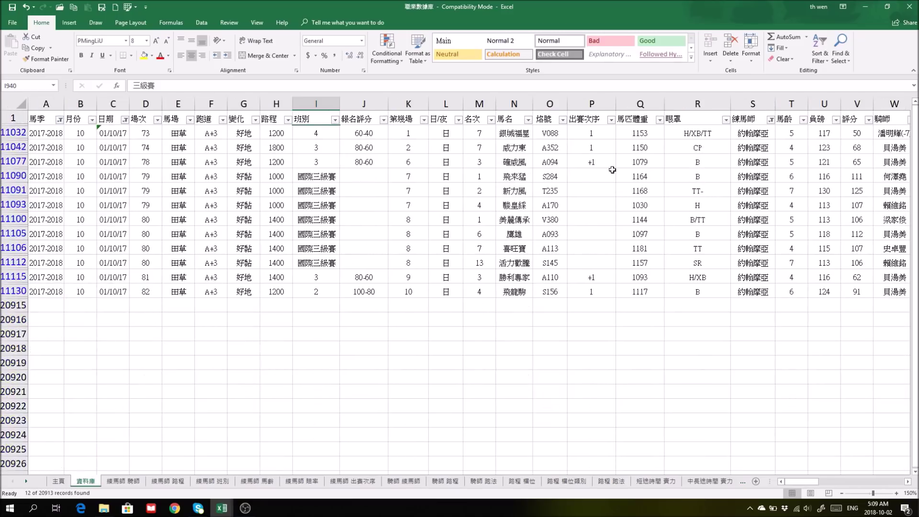
# Examine the 國際三級賽 entries, including their placings and the distance run by the horse 美麗傳承.
pyautogui.click(480, 218)
pyautogui.moveTo(337, 175); pyautogui.dragTo(330, 234)
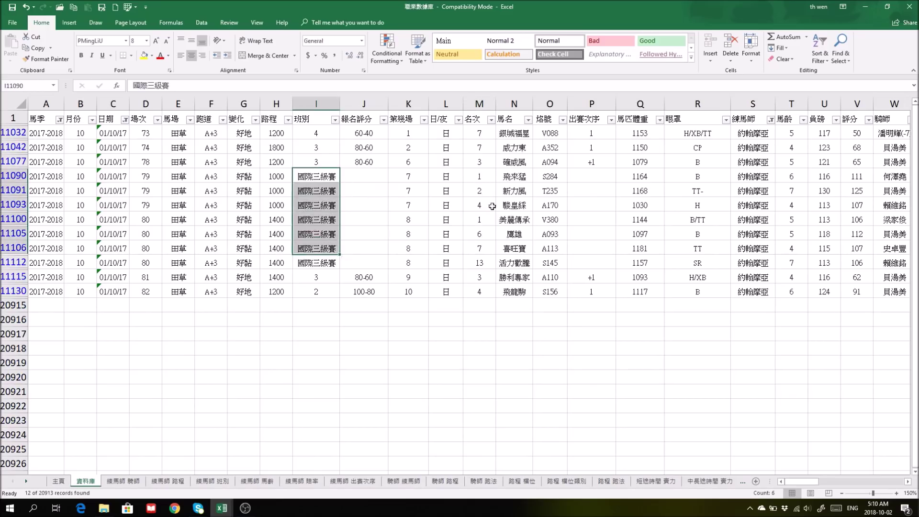
pyautogui.click(480, 220)
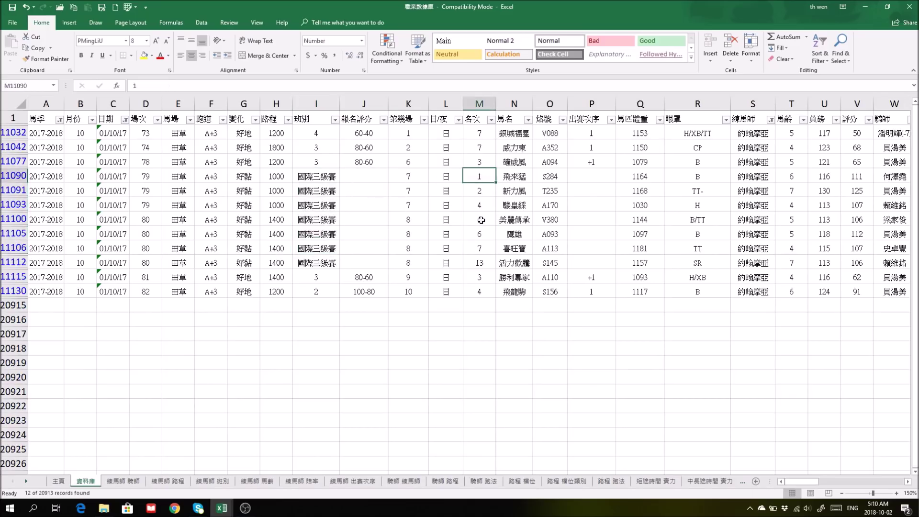
pyautogui.click(516, 218)
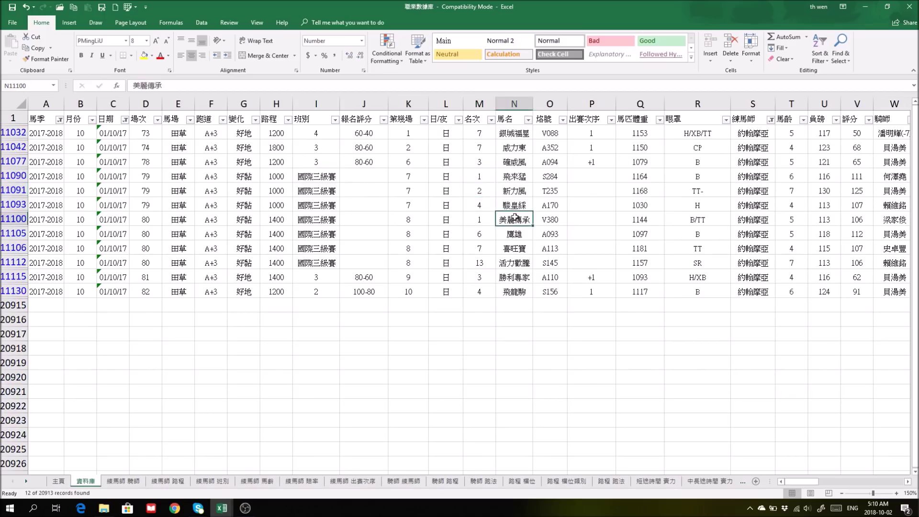
pyautogui.click(278, 219)
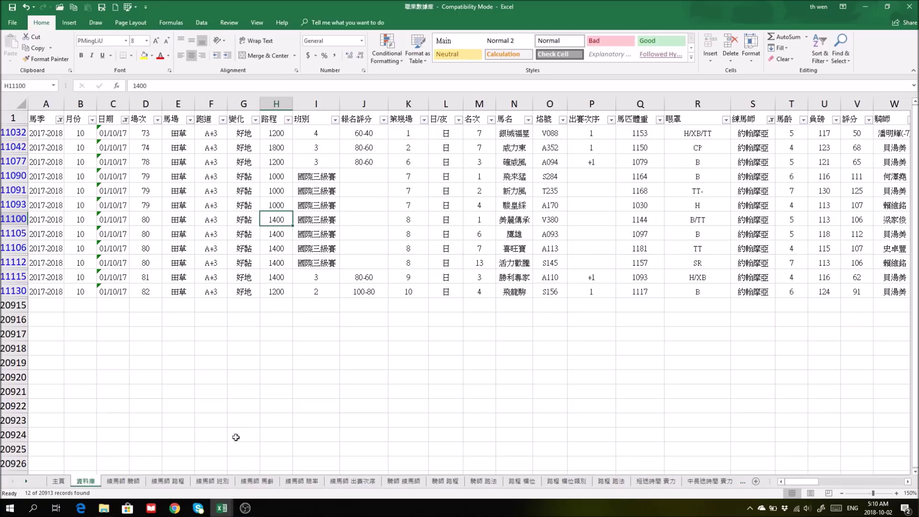
# Switch to the 職業排位計算表(01-10-2018) workbook and open the 第8場計算表 sheet.
pyautogui.click(219, 508)
pyautogui.click(170, 467)
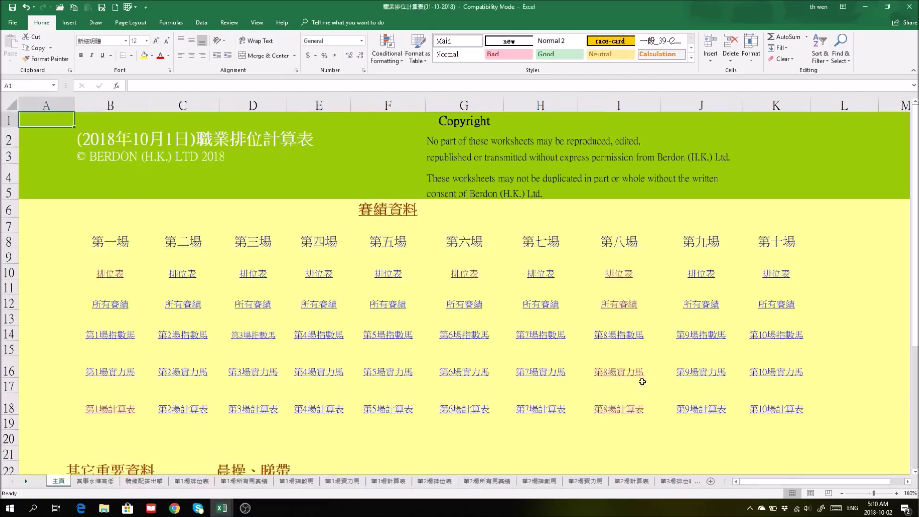
pyautogui.click(624, 408)
pyautogui.click(623, 408)
# Check the 上幾仗 and 馬場 filter selections of the sectional-time pivot table beginning at row 39.
pyautogui.scroll(-8, 422, 375)
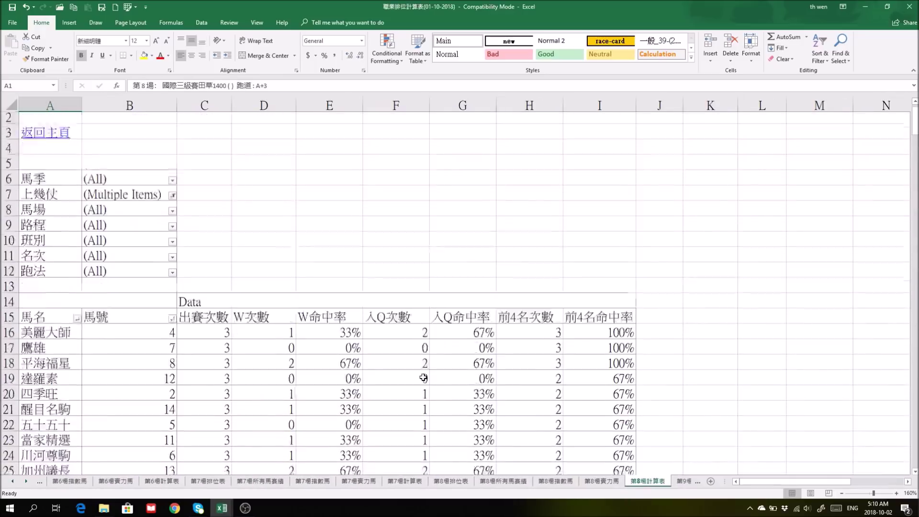
pyautogui.scroll(-4, 423, 375)
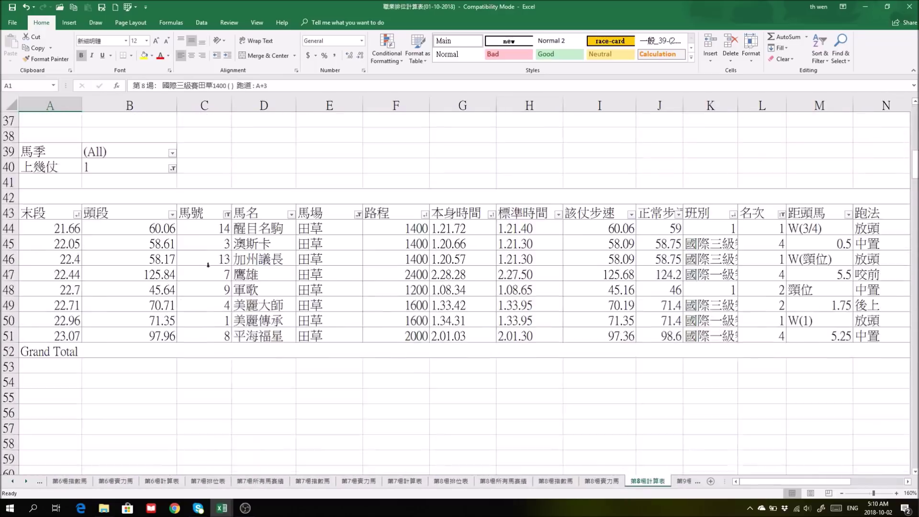
pyautogui.click(172, 169)
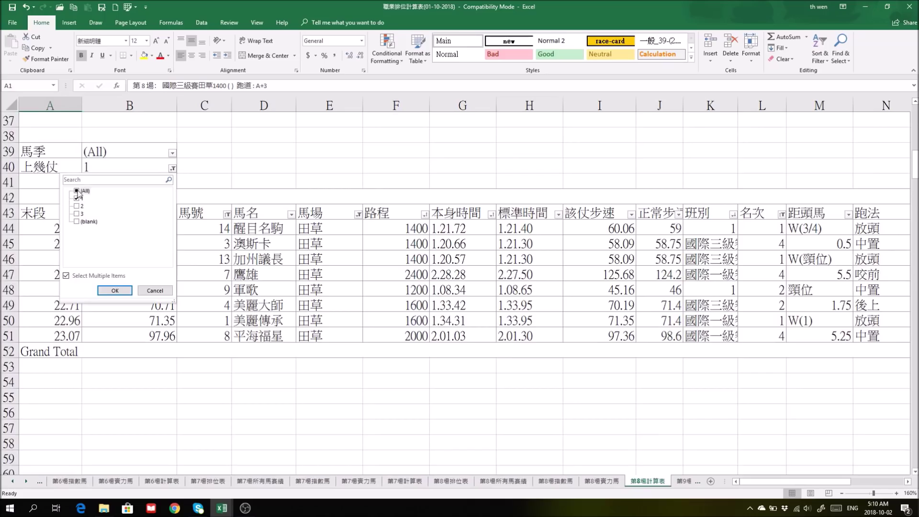
pyautogui.click(115, 290)
pyautogui.click(358, 214)
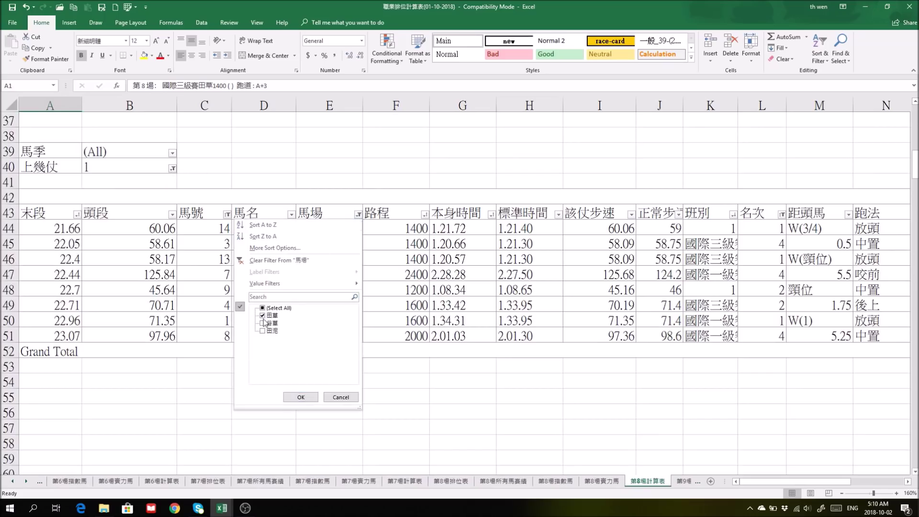
pyautogui.click(301, 397)
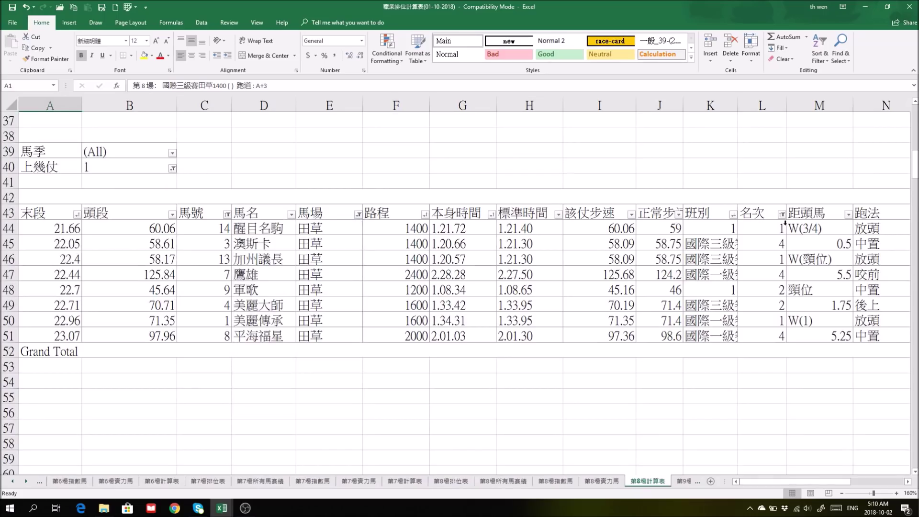
# Examine the 美麗傳承 record in row 50 of the pivot table and its 班別 value.
pyautogui.click(762, 379)
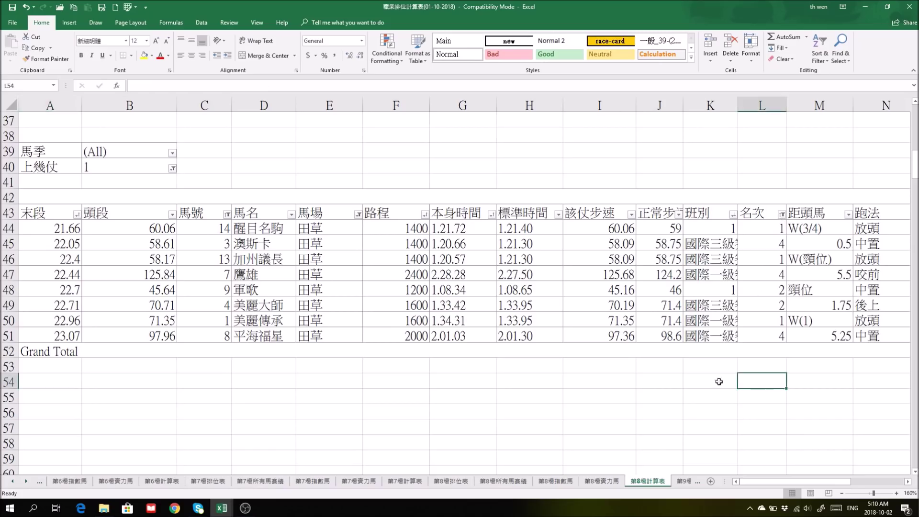
pyautogui.click(9, 321)
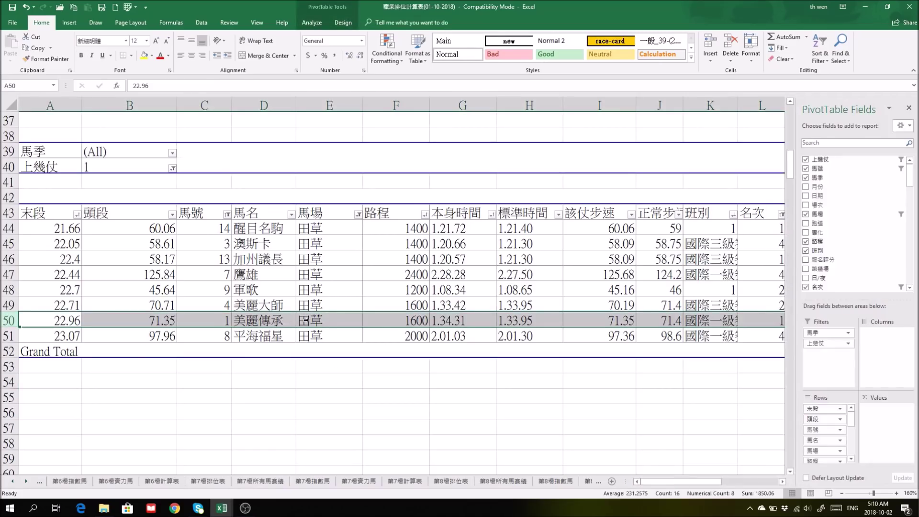
pyautogui.click(711, 320)
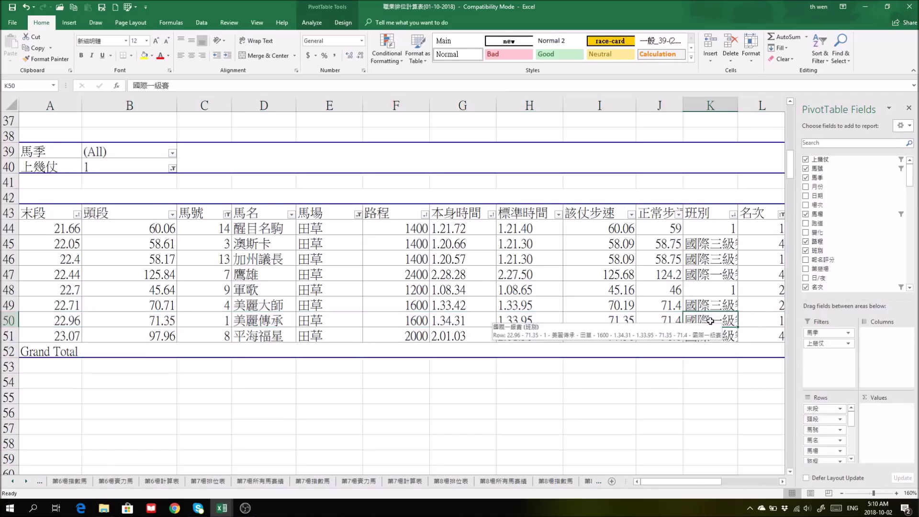
# Widen the 班別 column K of the pivot table so its race class entries fit.
pyautogui.hotkey('ctrl', 'pagedown')
pyautogui.hotkey('ctrl', 'pageup')
pyautogui.moveTo(737, 102); pyautogui.dragTo(747, 103)
pyautogui.hotkey('ctrl', 'pagedown')
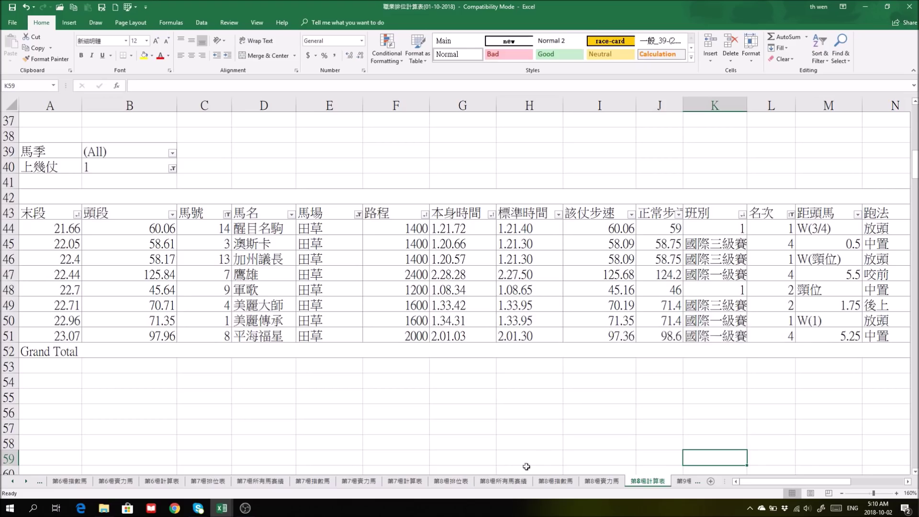
# Open the 第8場排位表 sheet and select the horse 美麗傳承 to check its race entry.
pyautogui.click(470, 481)
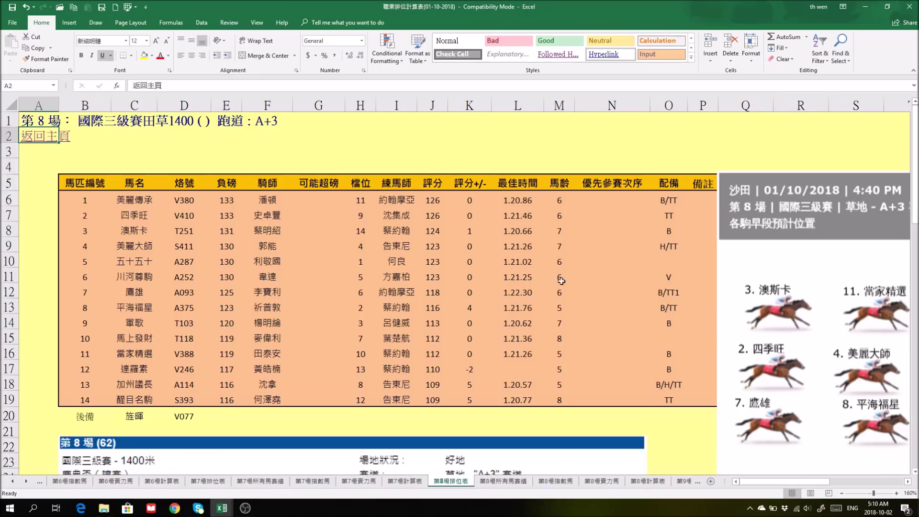
pyautogui.click(134, 200)
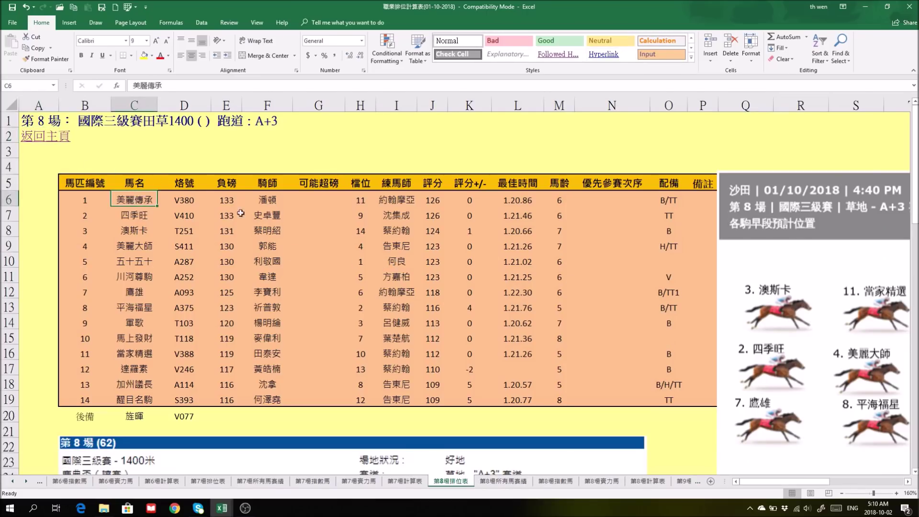
# Go through the workbook's main page to race 1's 排位表 and select the 蓋世之寶 entry from its horse name through its jockey.
pyautogui.click(44, 138)
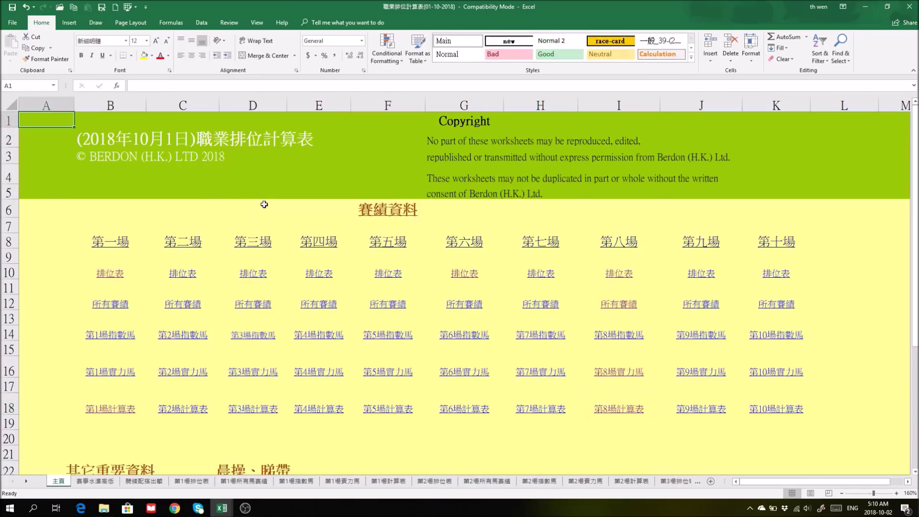
pyautogui.click(113, 273)
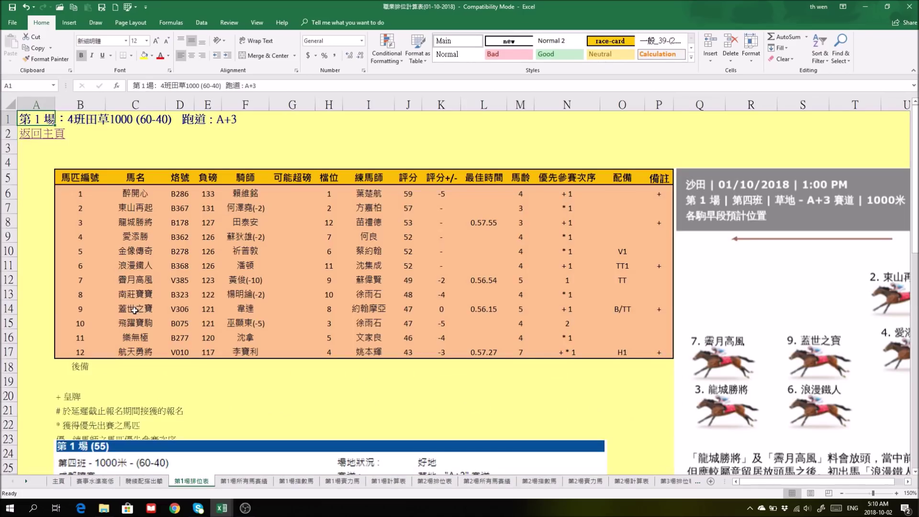
pyautogui.click(135, 308)
pyautogui.moveTo(137, 310); pyautogui.dragTo(222, 310)
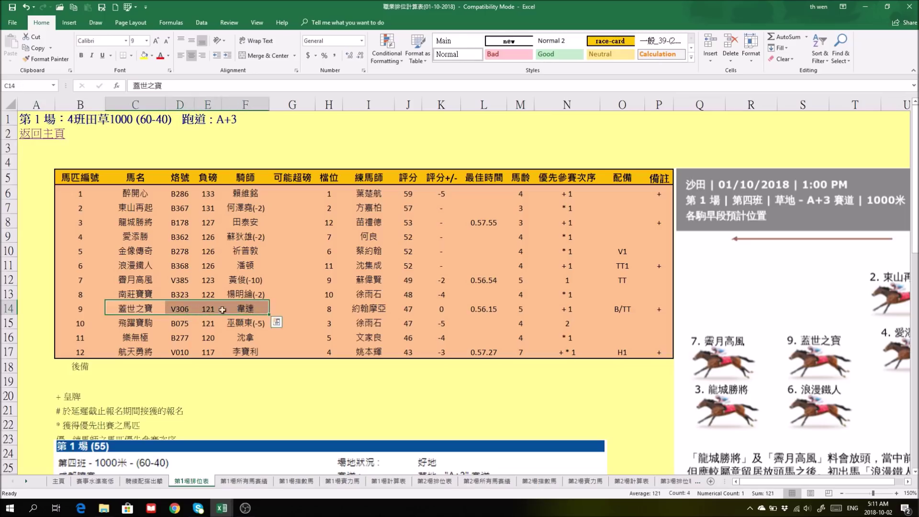